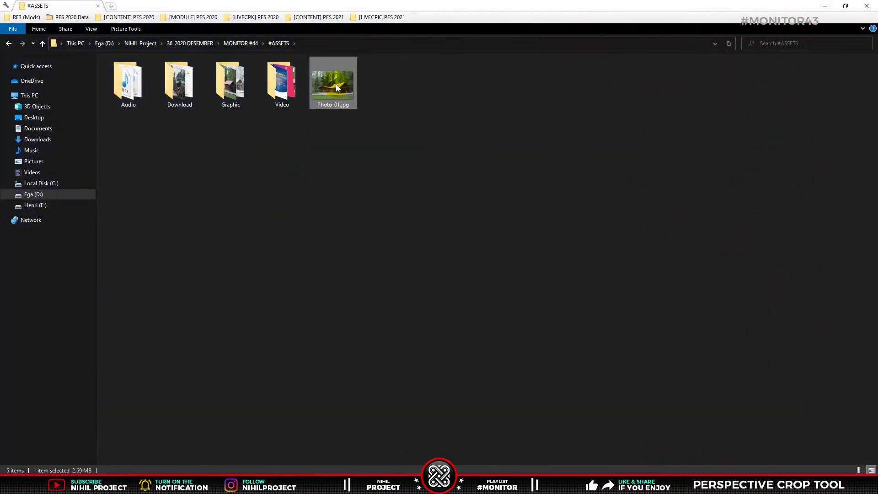
Drag Photo-01.jpg from File Explorer into Photoshop to open the log-cabin photo
drag(346, 87, 252, 399)
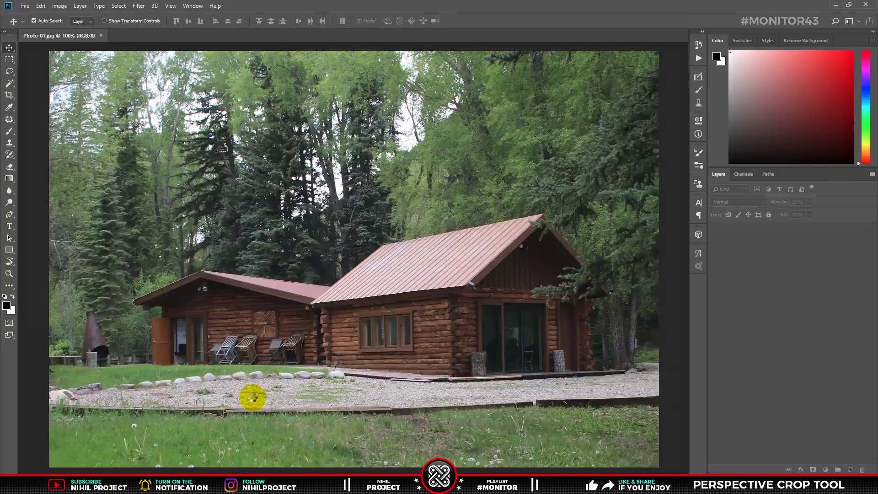
Fit the photo to the window and load the Green channel's luminosity as a selection
key(ctrl+0)
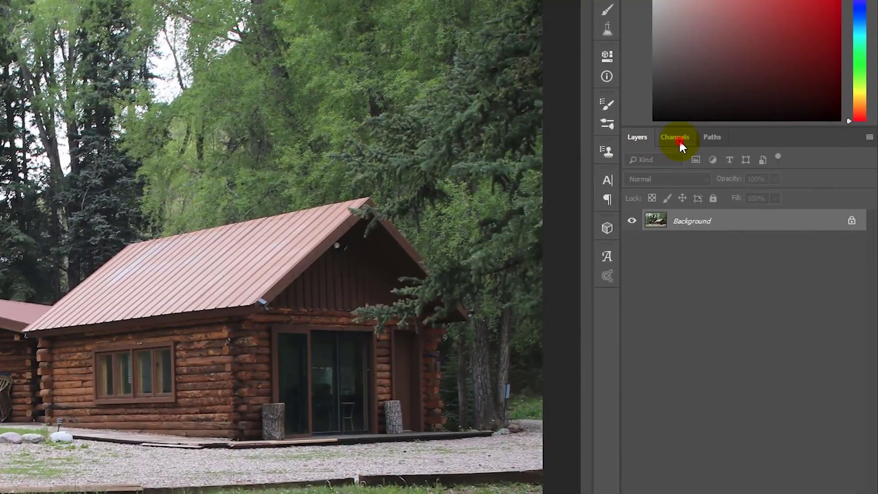
click(680, 146)
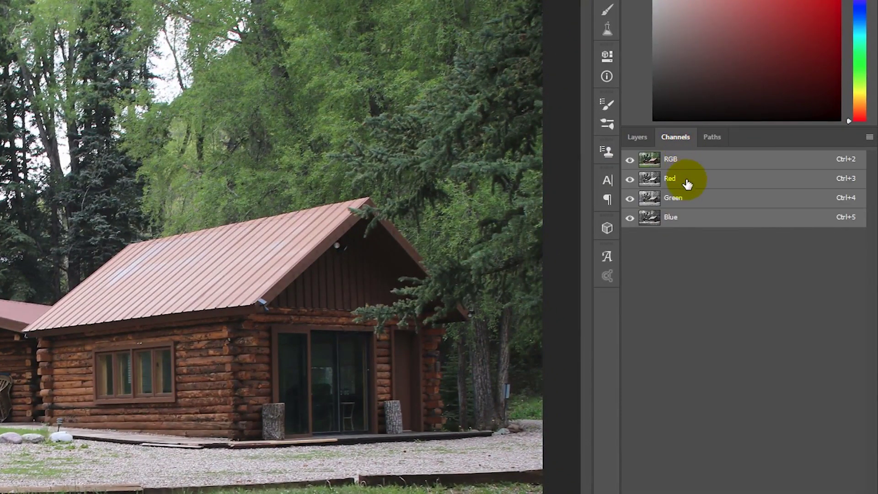
ctrl+click(652, 200)
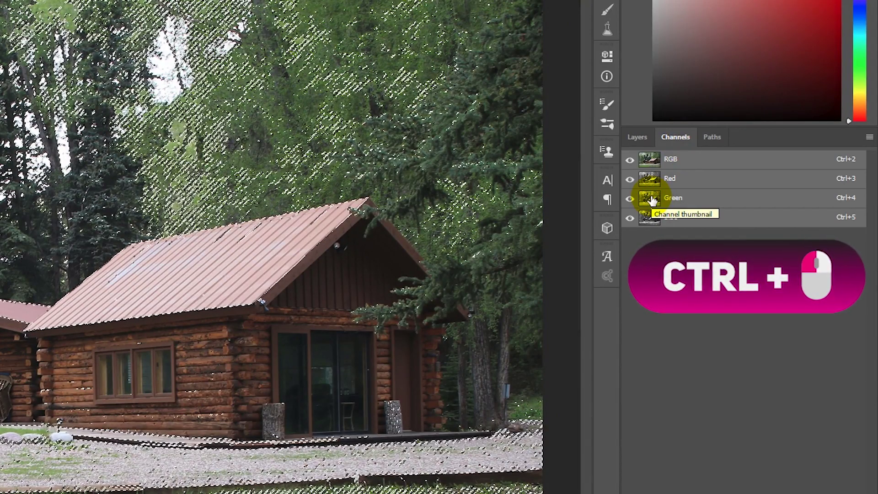
click(640, 142)
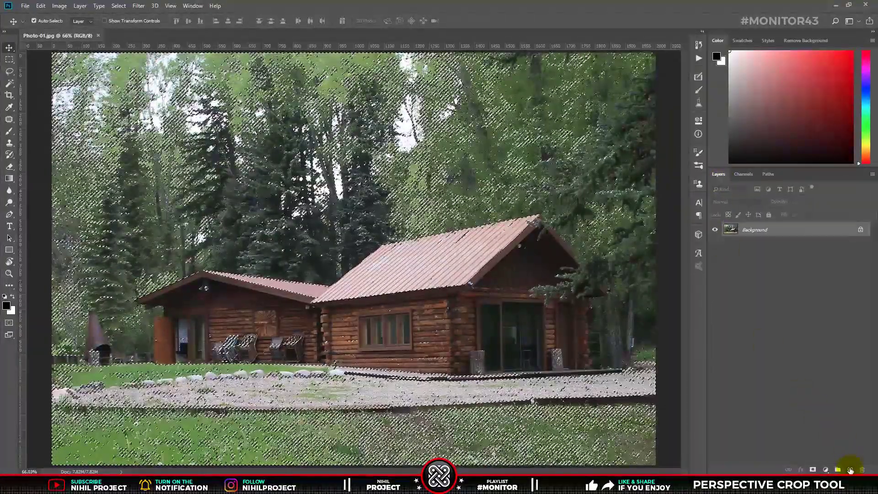
Add a new layer named Atmosphere above Background and fill the selection with white
click(850, 470)
double_click(750, 230)
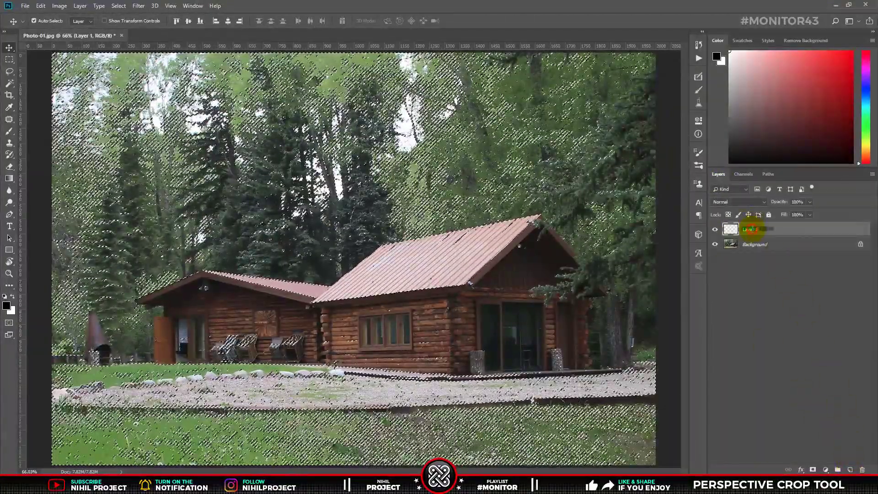
text(Almost)
text(phere)
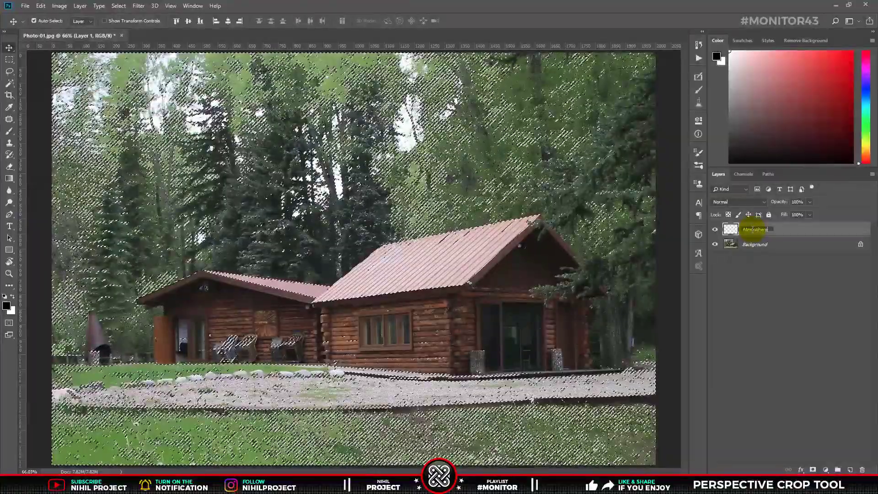
key(Return)
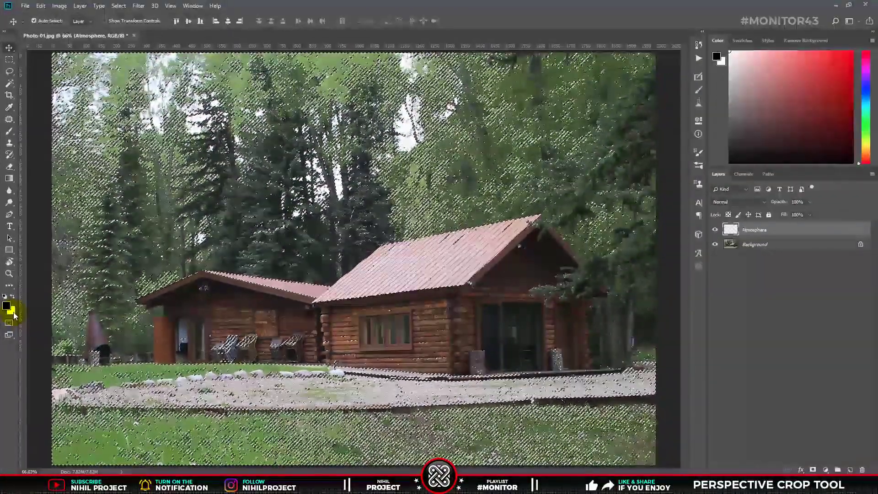
key(ctrl+Delete)
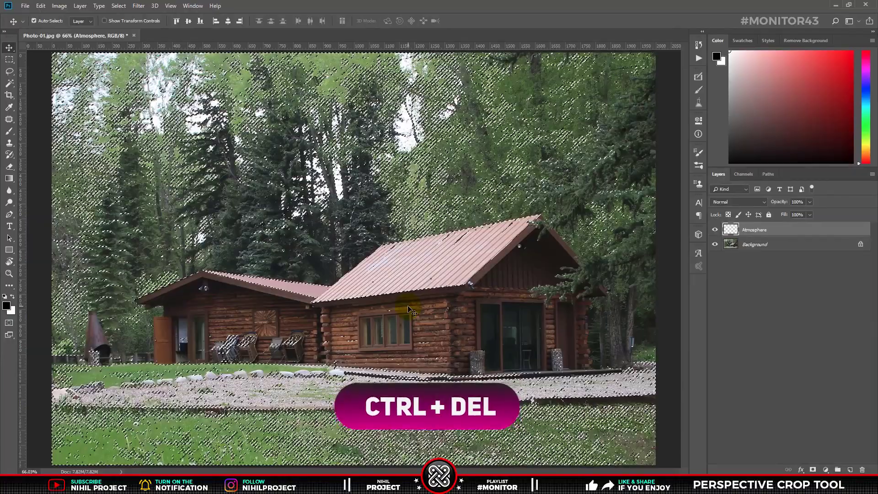
Fill the Green-channel selection with white three more times on Atmosphere, then deselect
key(ctrl+Delete)
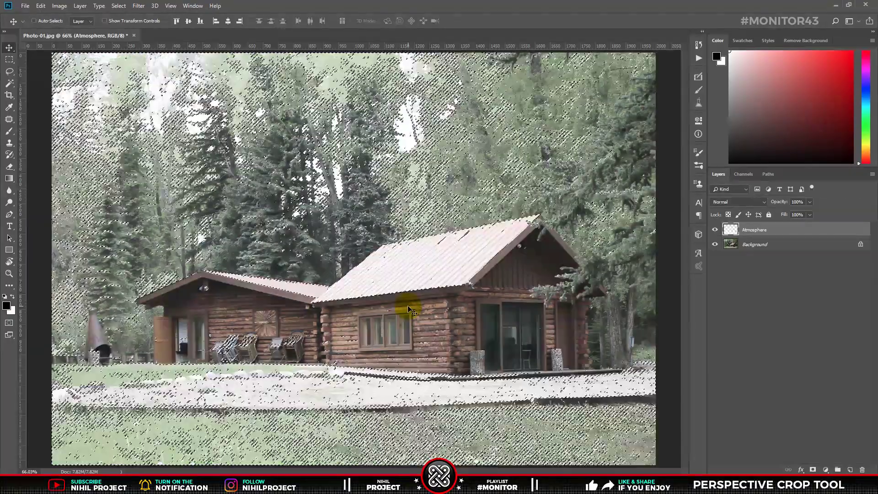
key(ctrl+Delete)
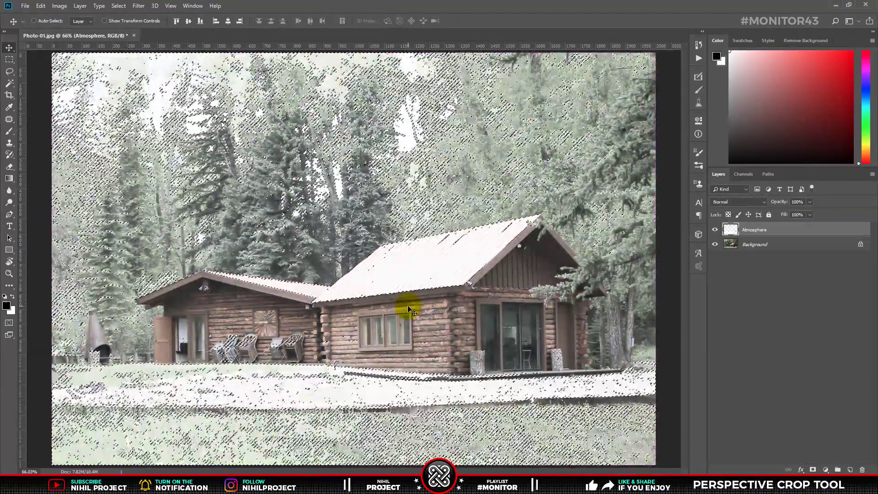
key(ctrl+Delete)
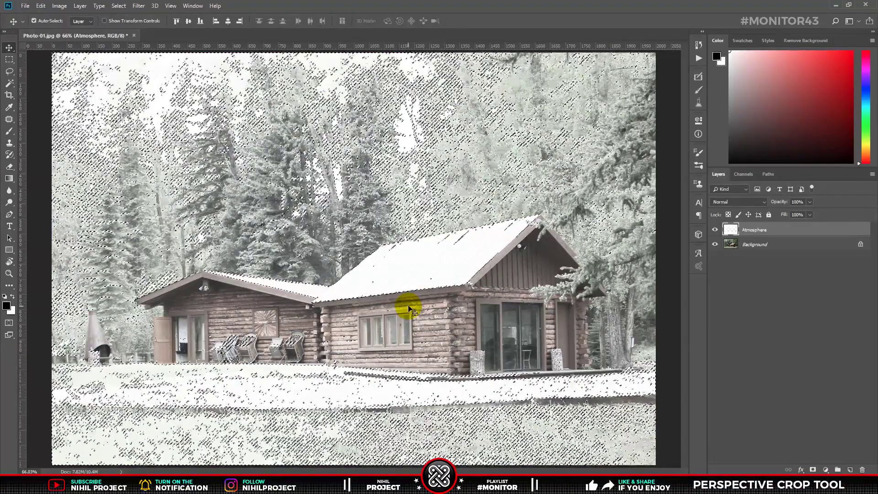
key(ctrl+d)
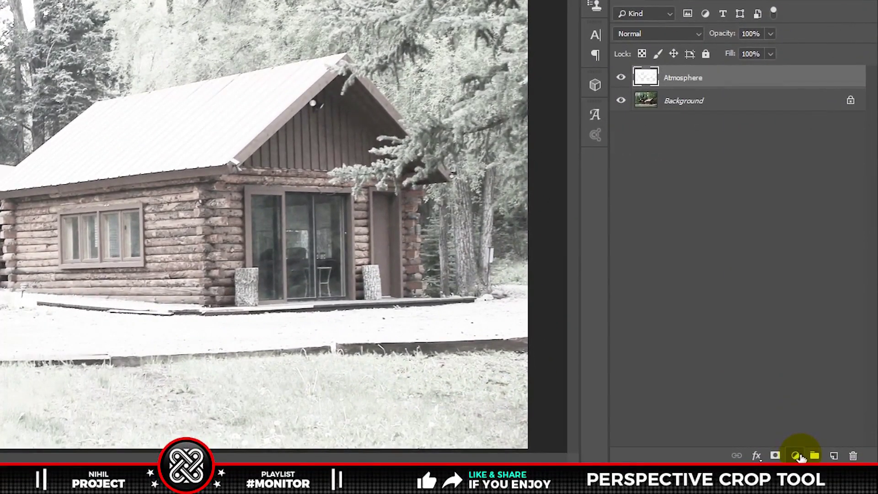
Add a Color Balance adjustment layer shifting the Highlights toward blue
click(798, 455)
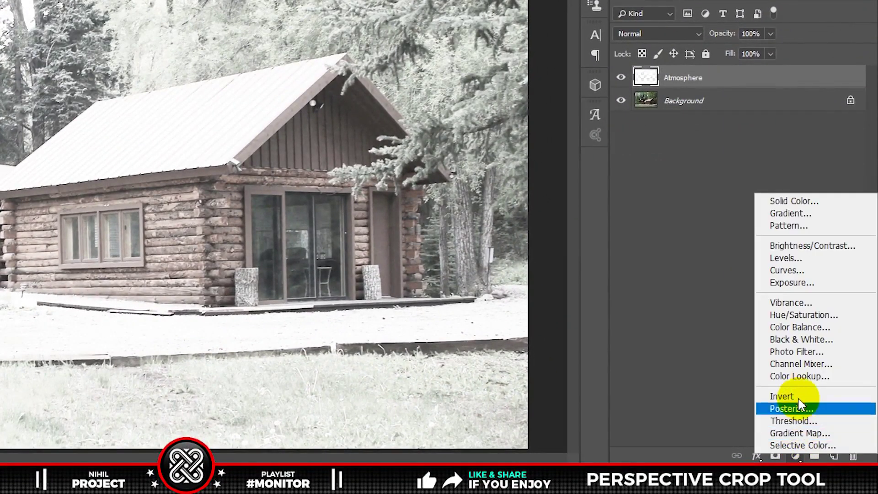
click(778, 327)
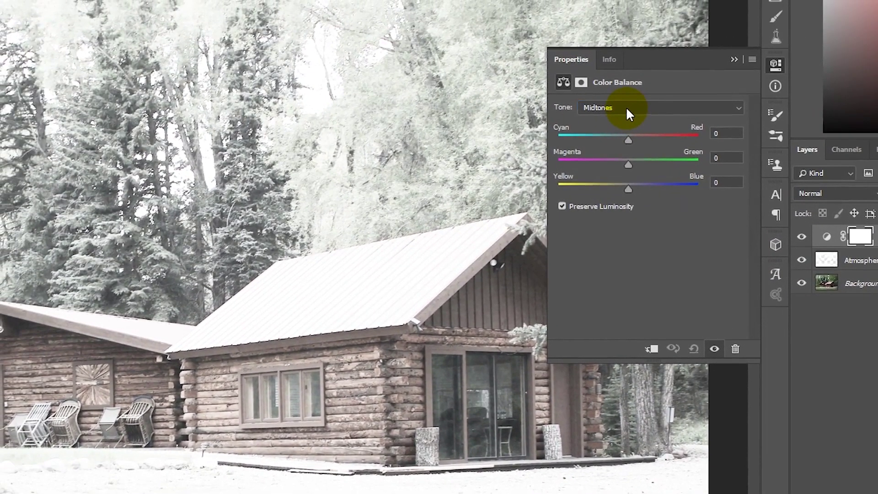
click(626, 108)
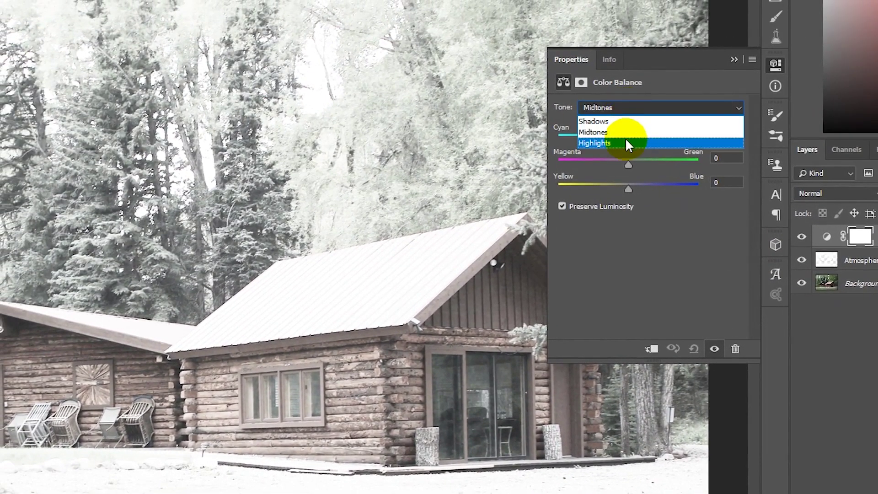
click(627, 143)
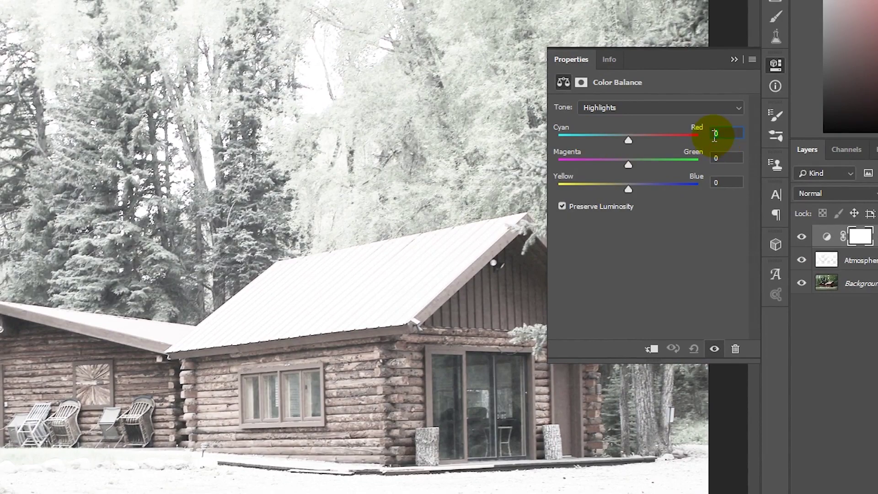
click(724, 181)
text(38)
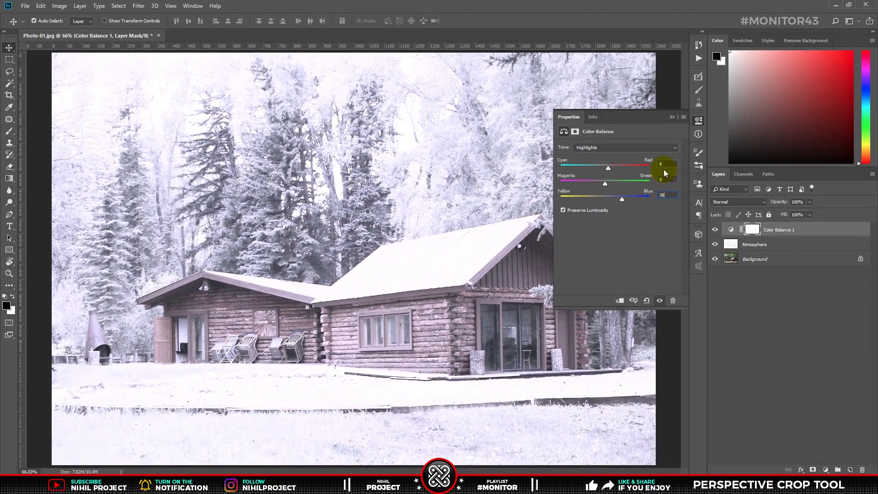
click(673, 118)
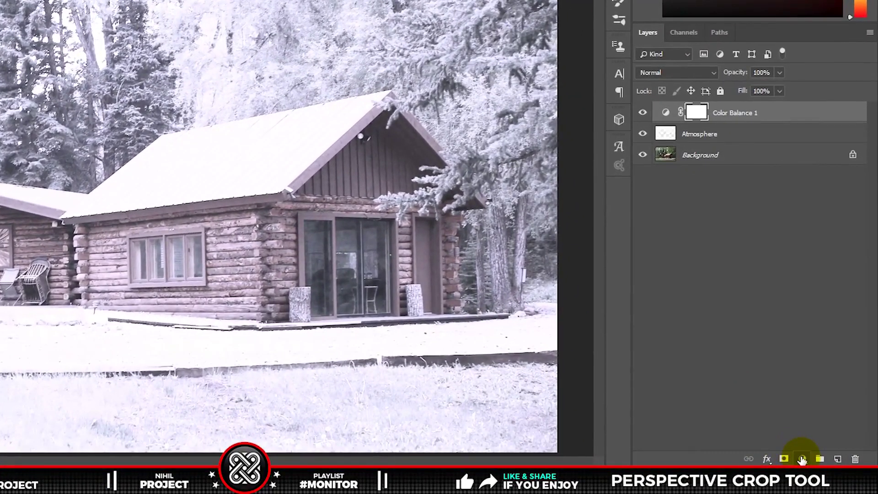
Add a Hue/Saturation adjustment layer with Lightness set to -10
click(803, 458)
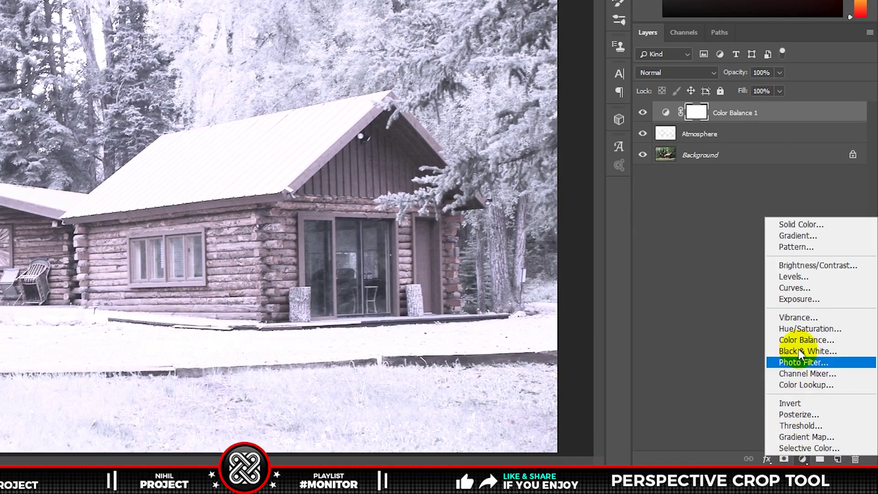
click(799, 329)
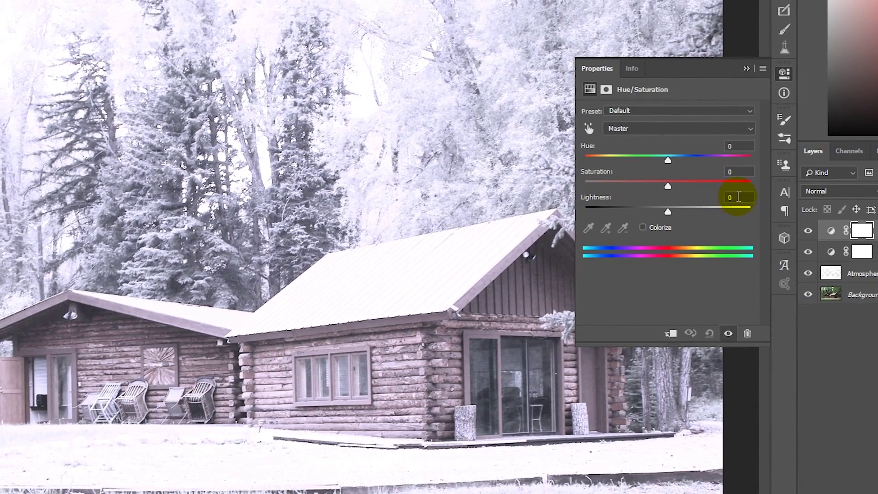
text(-10)
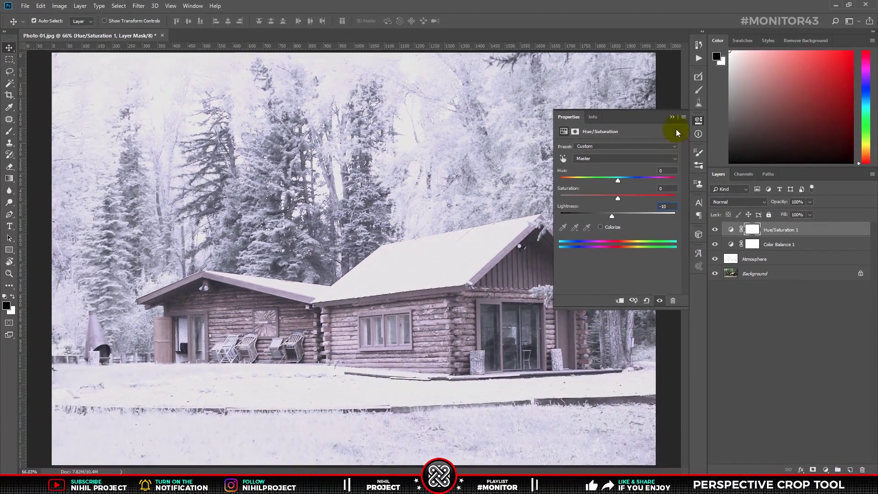
click(672, 118)
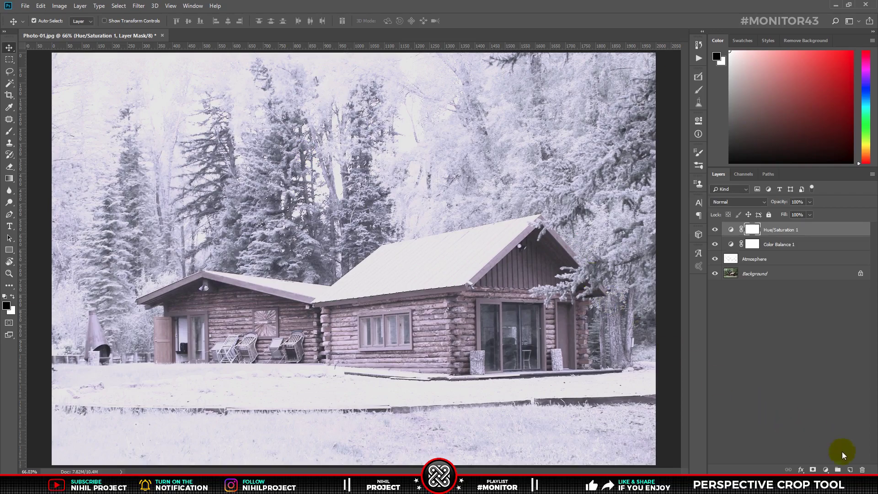
Add a new top layer for Snow and fill it with solid black
click(850, 470)
text(Snow)
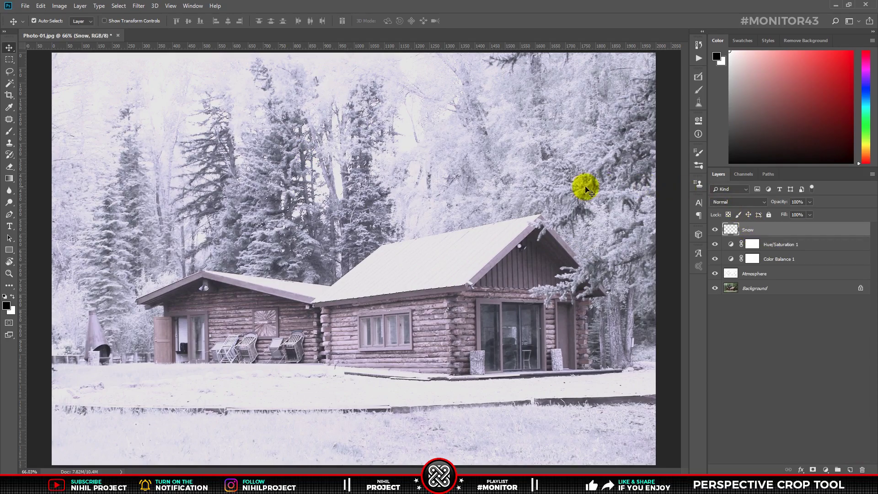
key(alt+Delete)
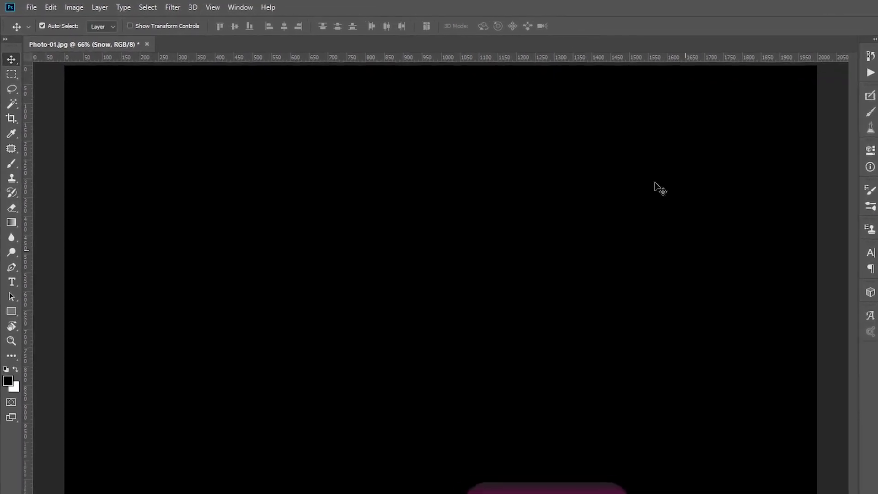
Apply a Coarse Dots Mezzotint filter to the black Snow layer
click(141, 6)
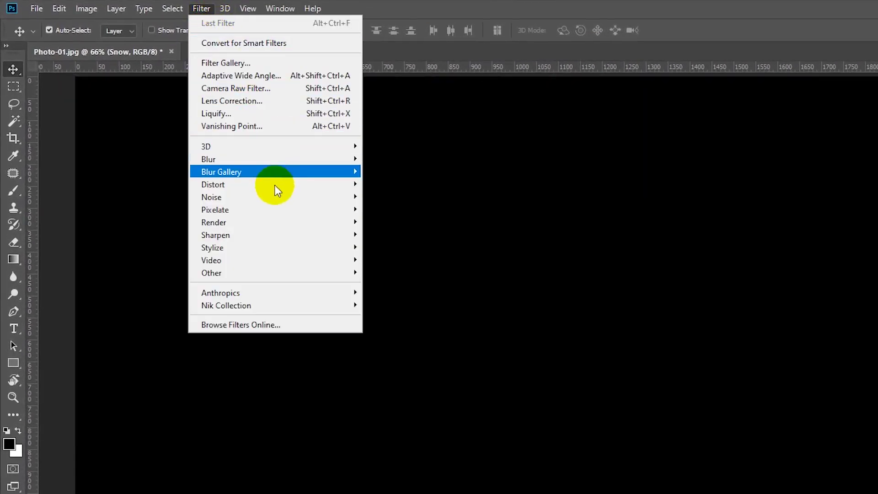
mouse_move(275, 209)
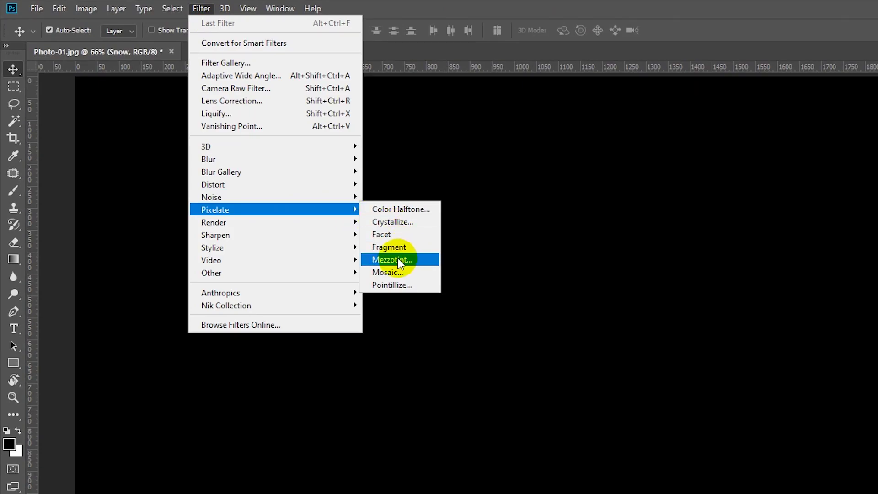
click(421, 260)
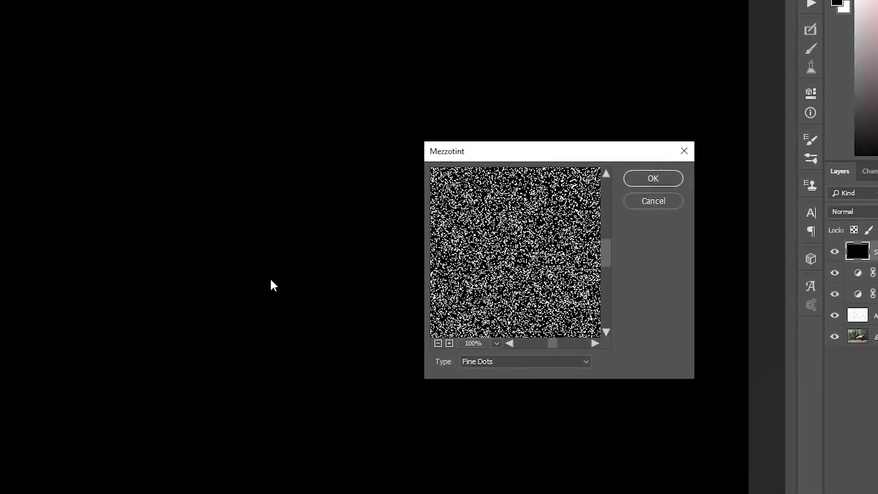
click(450, 351)
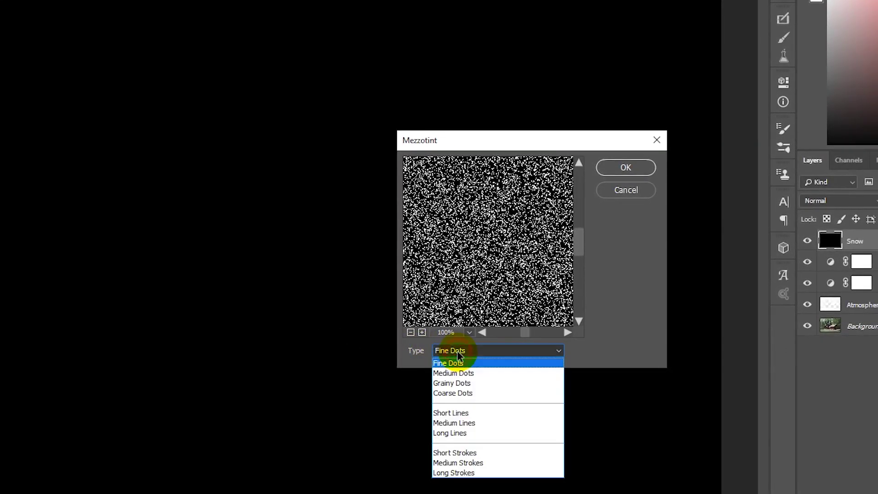
click(460, 395)
click(625, 167)
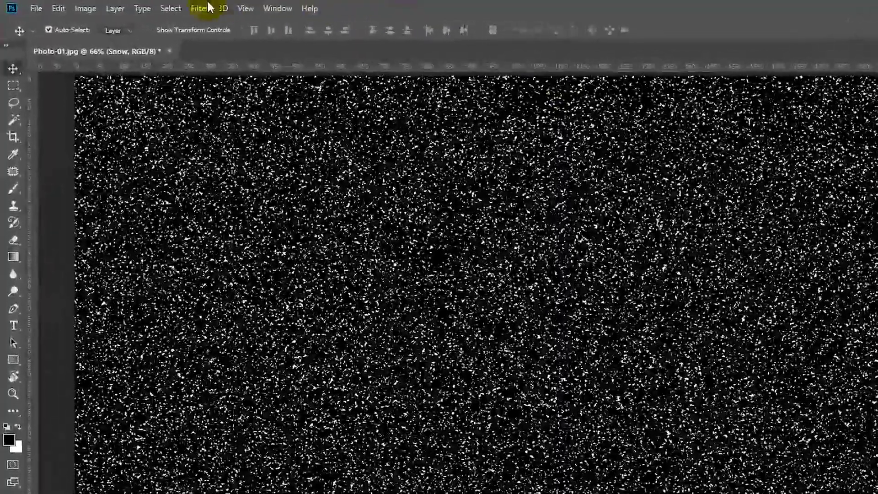
Apply Motion Blur to the Snow layer with a 75° angle and 6 pixel distance
click(140, 6)
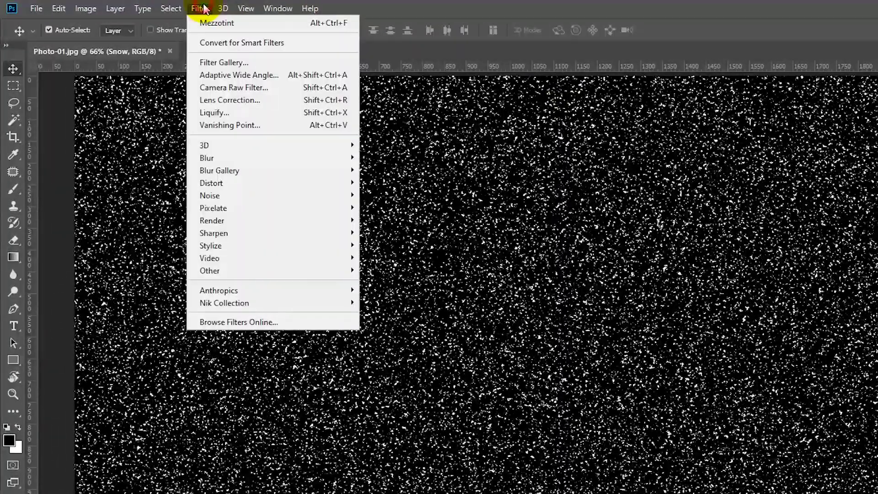
mouse_move(207, 158)
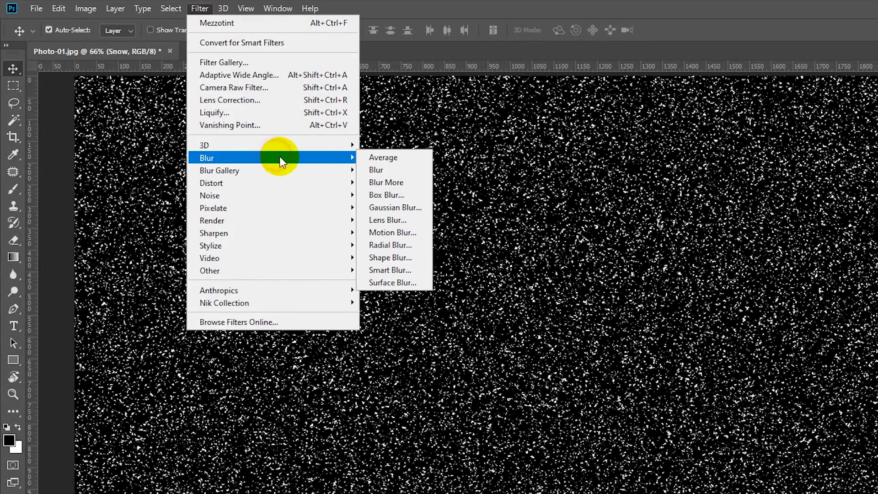
click(394, 233)
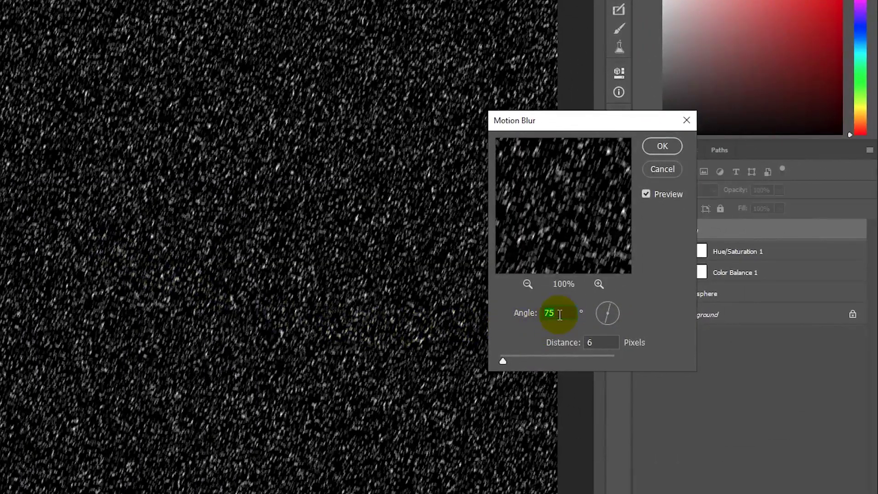
click(559, 313)
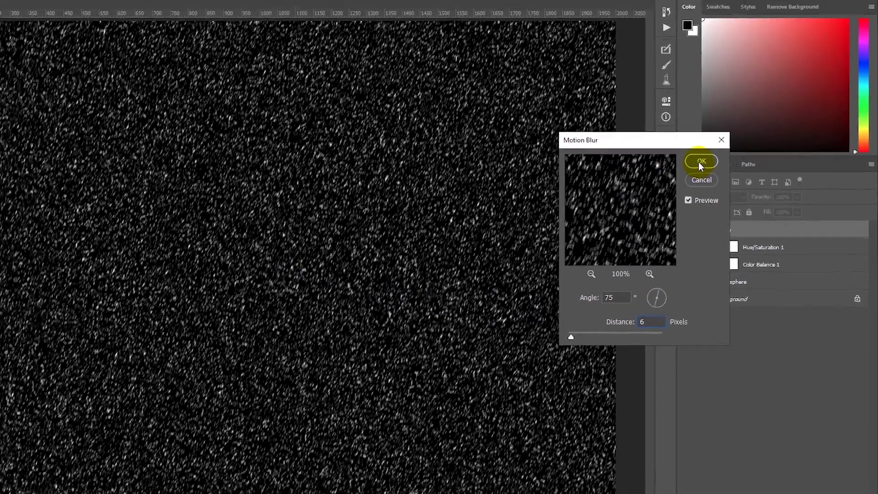
click(700, 162)
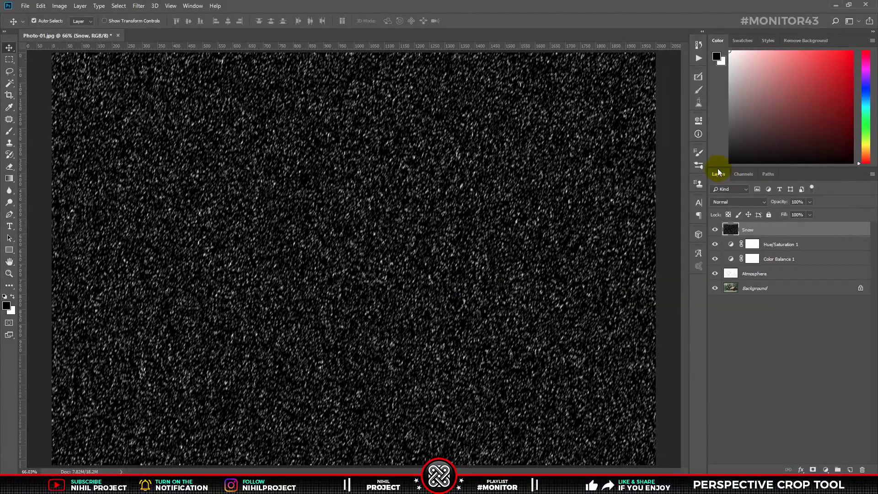
Set the Snow layer's blend mode to Screen and toggle its visibility to compare
click(731, 201)
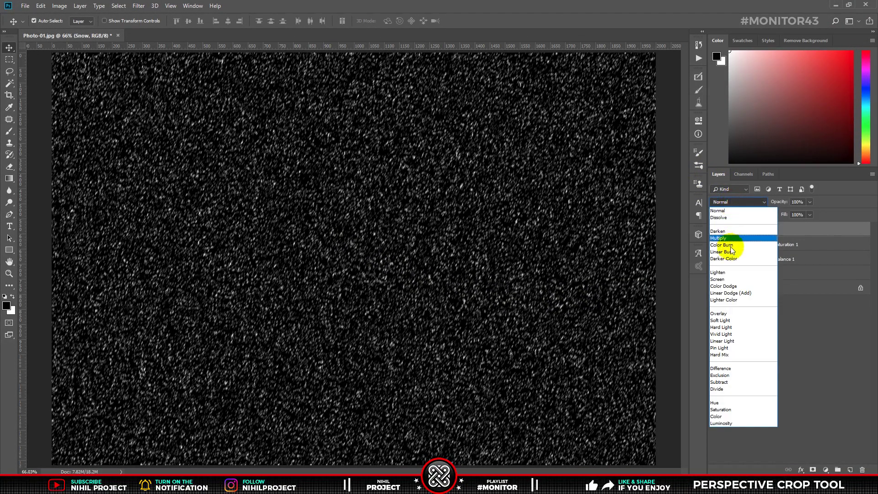
click(731, 282)
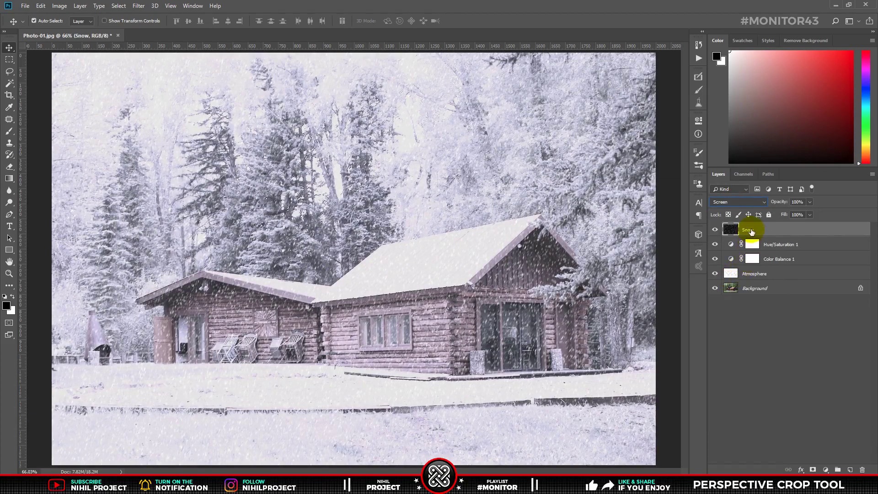
click(716, 230)
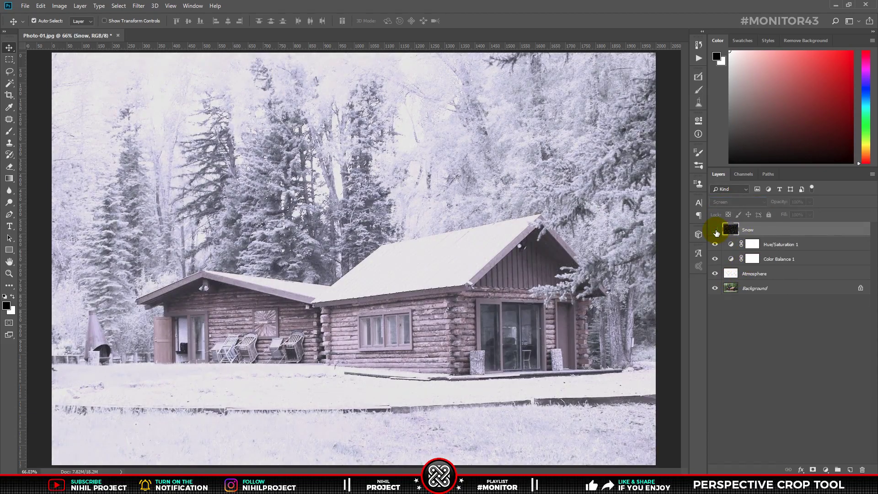
click(715, 230)
click(715, 231)
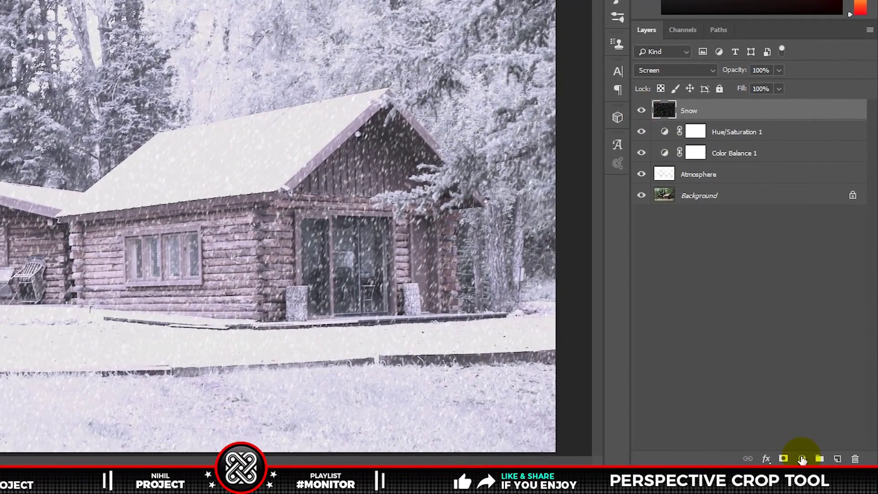
Add a Curves adjustment layer above Snow with raised highlights and lowered shadows, forming an S-curve
click(803, 459)
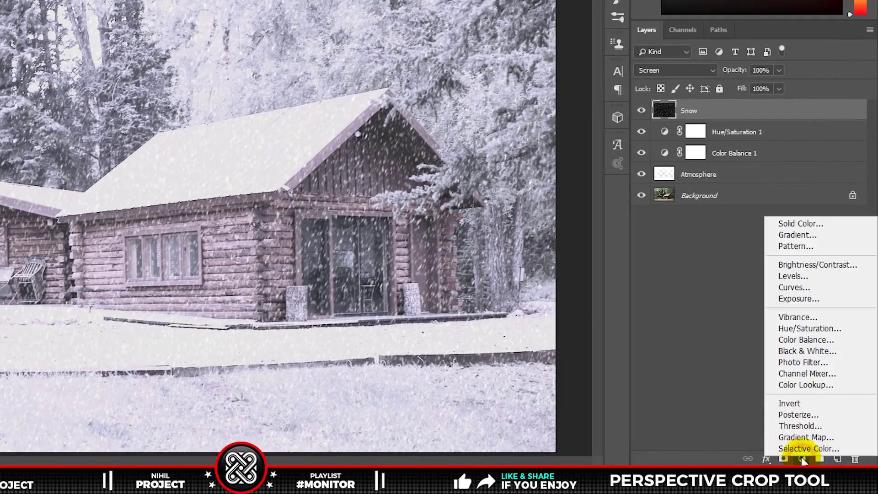
click(799, 288)
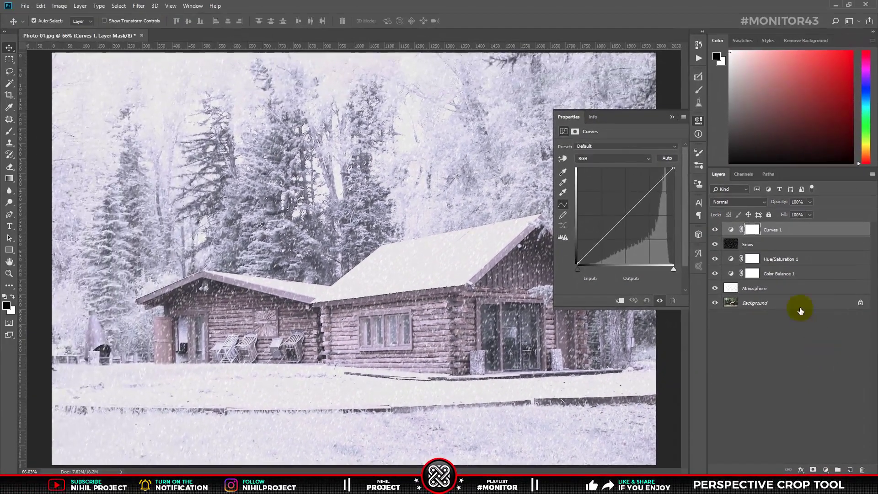
drag(653, 190, 647, 188)
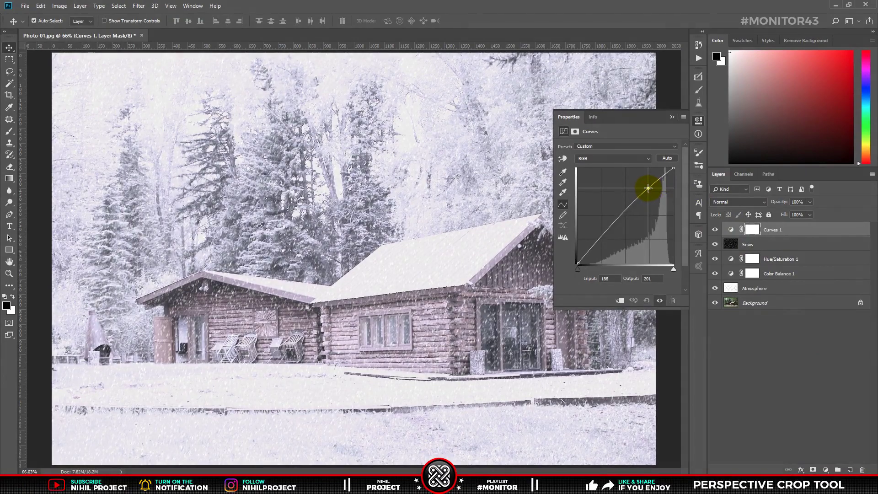
drag(595, 245, 600, 247)
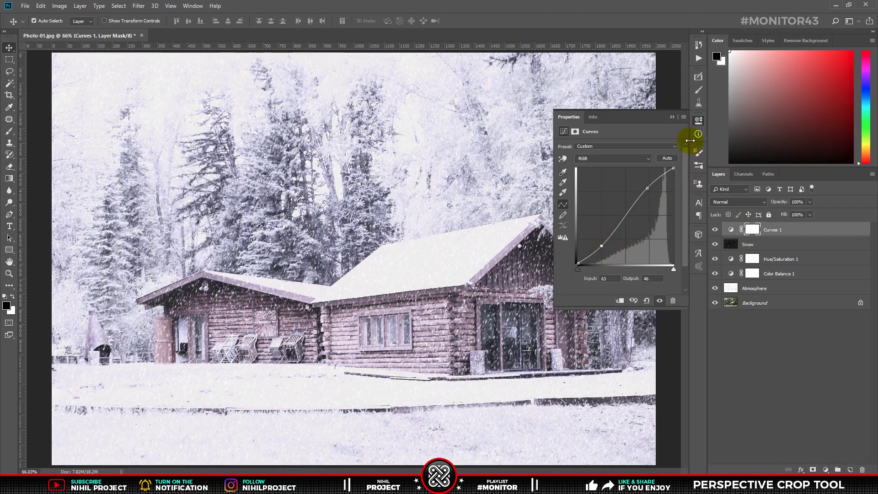
click(673, 118)
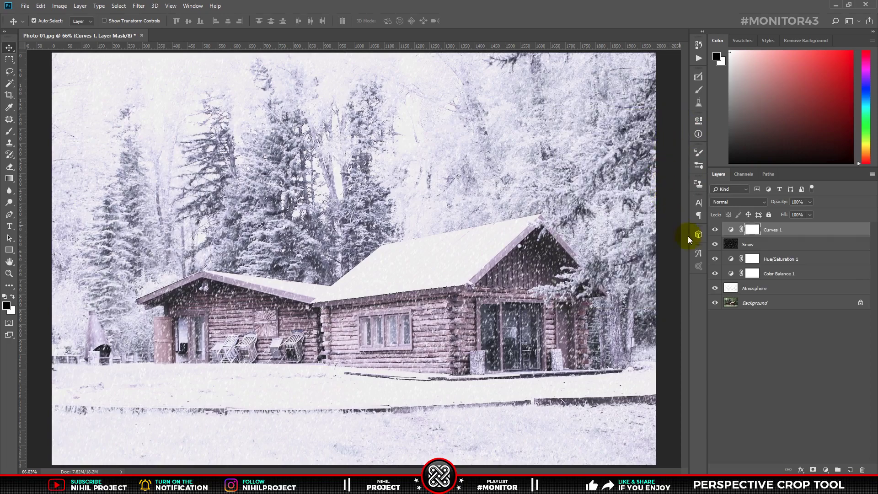
click(789, 231)
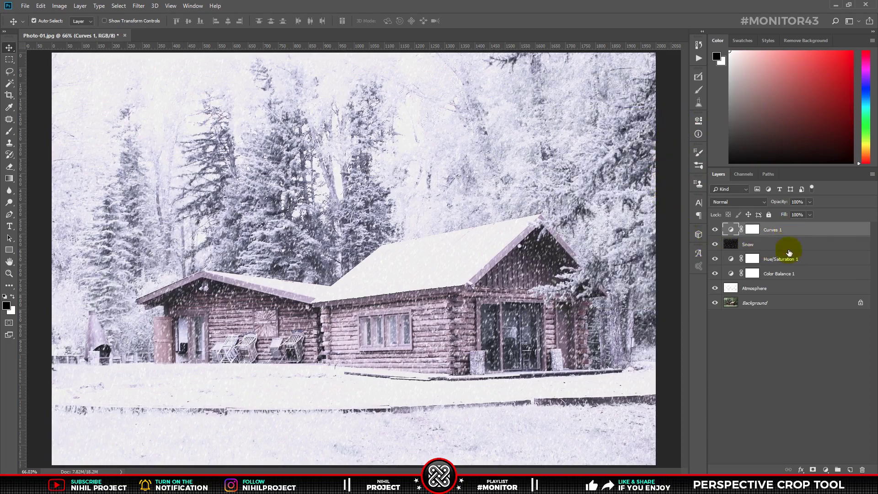
Set the Atmosphere layer's opacity to 80% and compare the result with the original photo
click(772, 289)
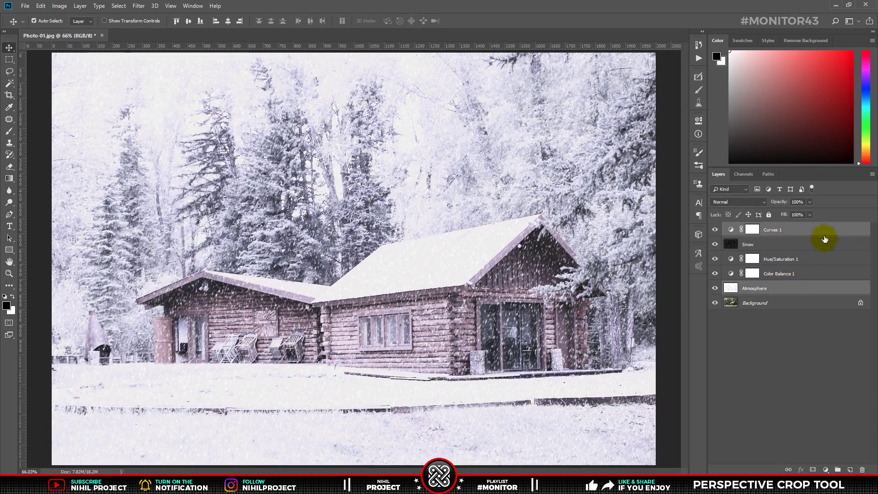
text(80)
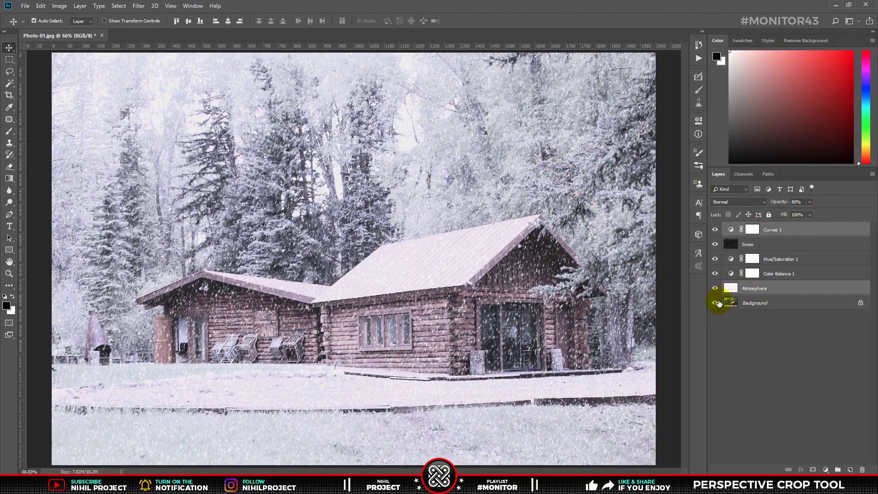
alt+click(716, 303)
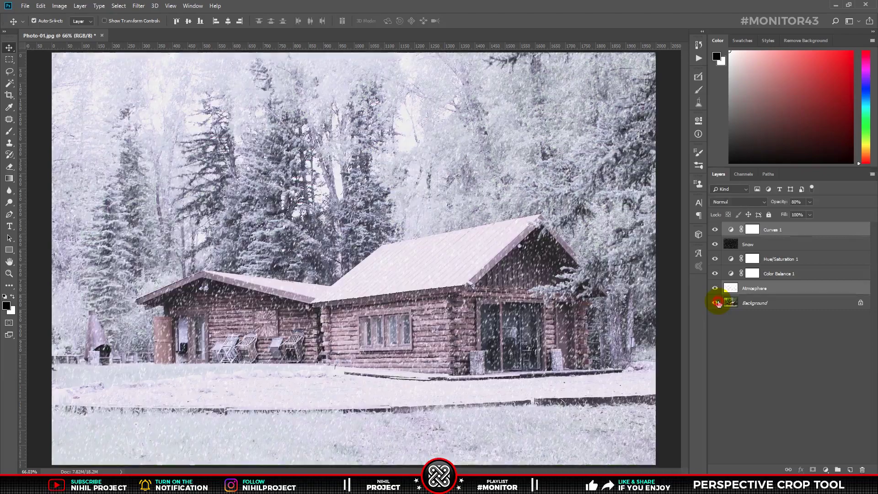
alt+click(717, 303)
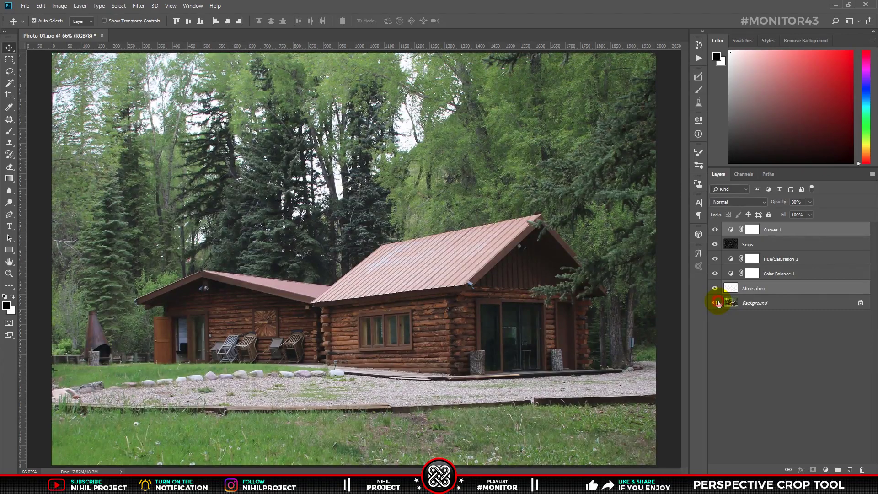
alt+click(716, 303)
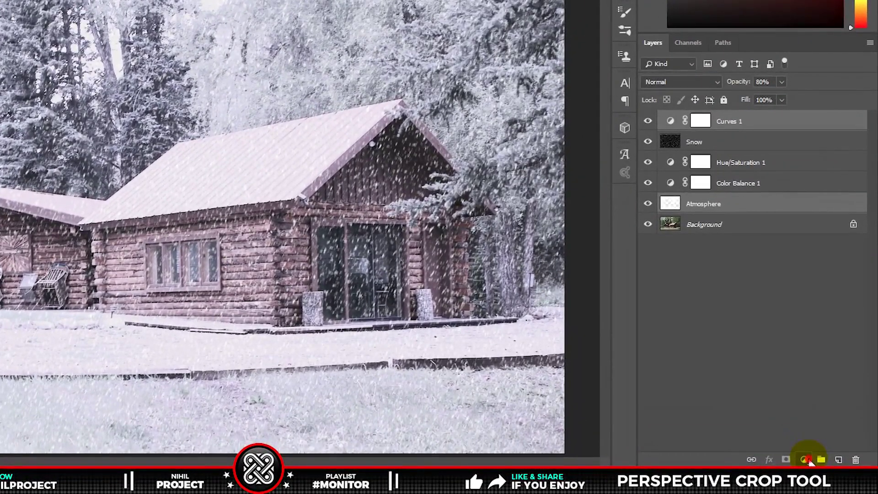
Add a Color Lookup layer using 2Strip.look, then select all effect layers down to Atmosphere
click(805, 460)
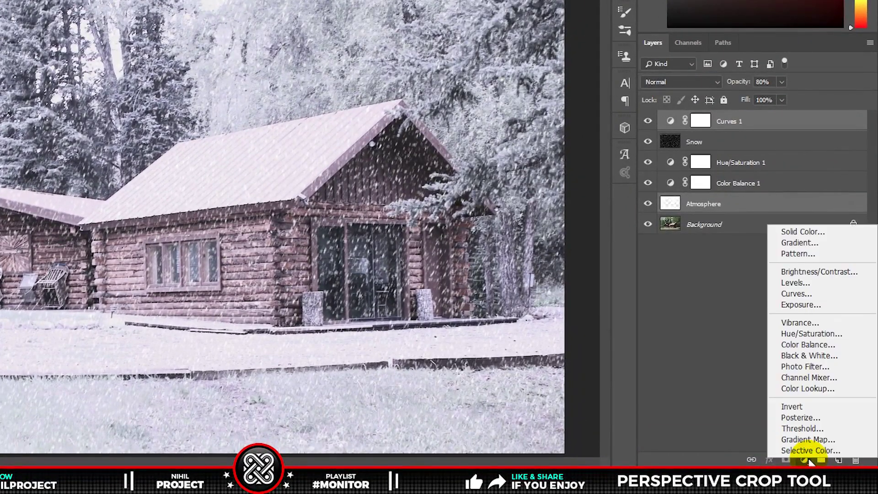
click(834, 388)
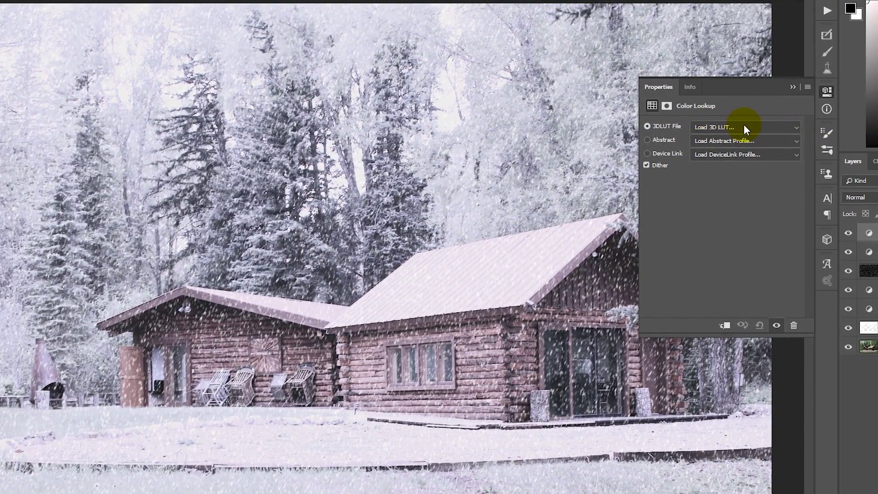
click(745, 128)
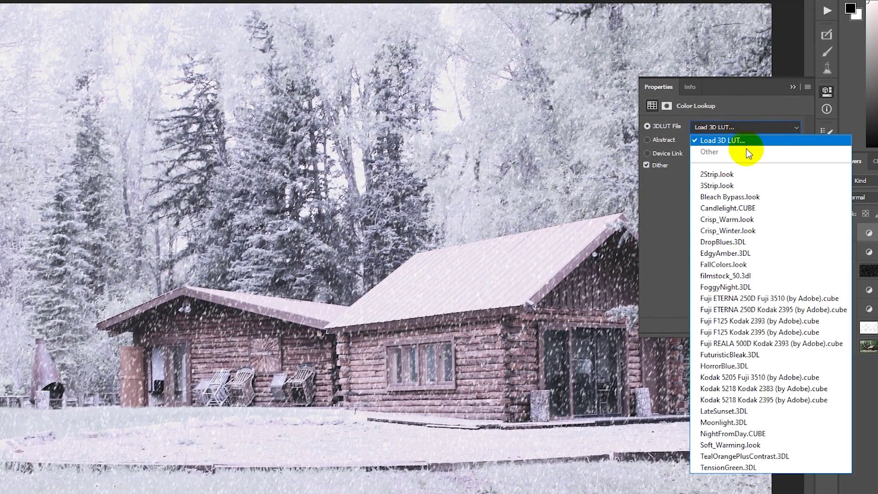
click(731, 175)
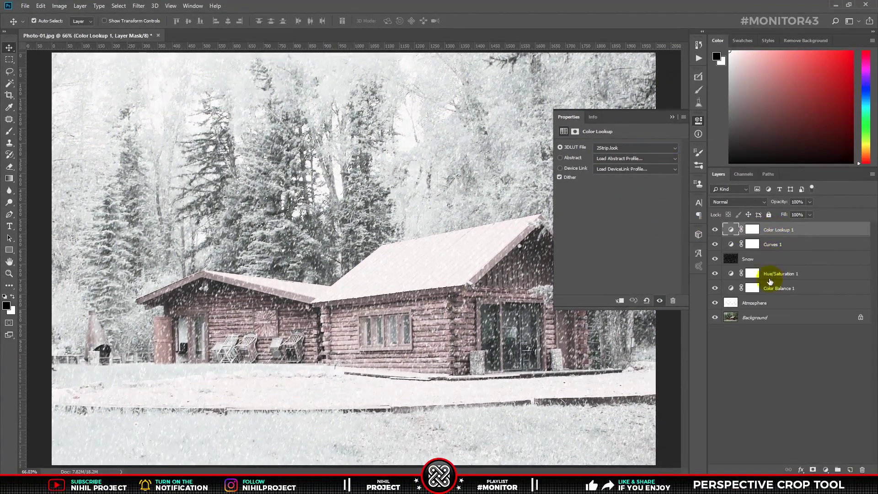
shift+click(768, 302)
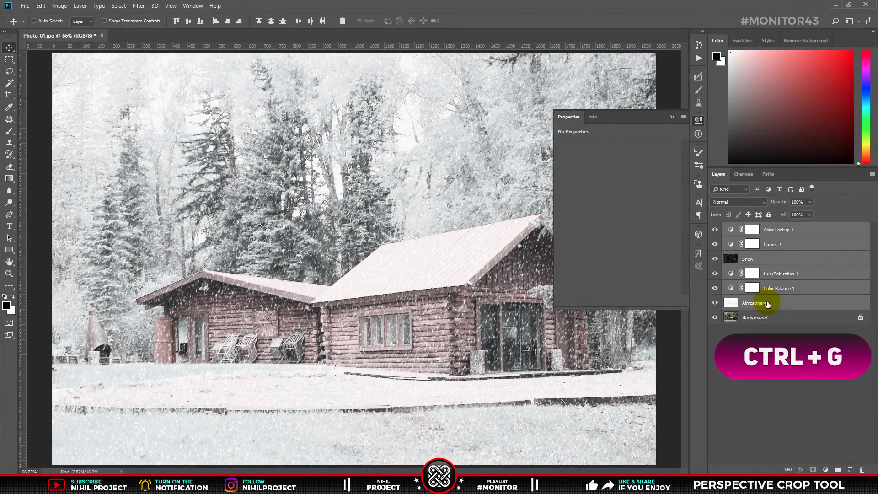
Group the selected effect layers, name the group 'Winter Effect', and give it a blue label
key(ctrl+g)
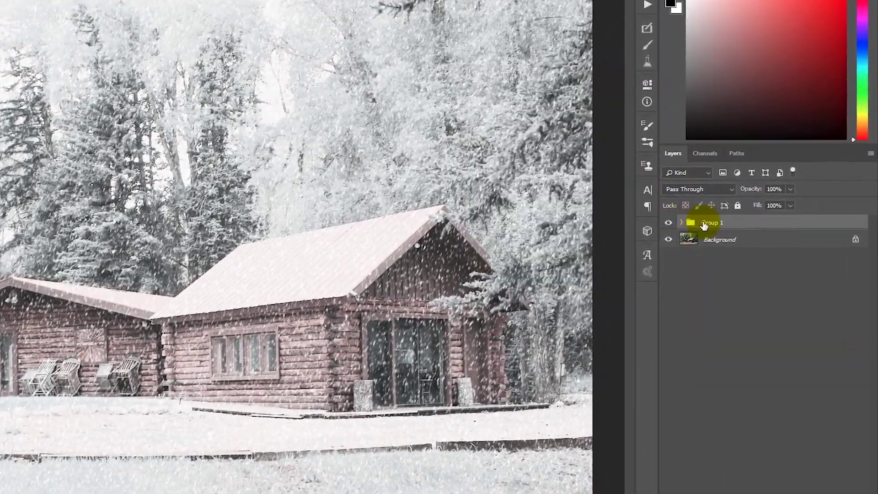
click(704, 224)
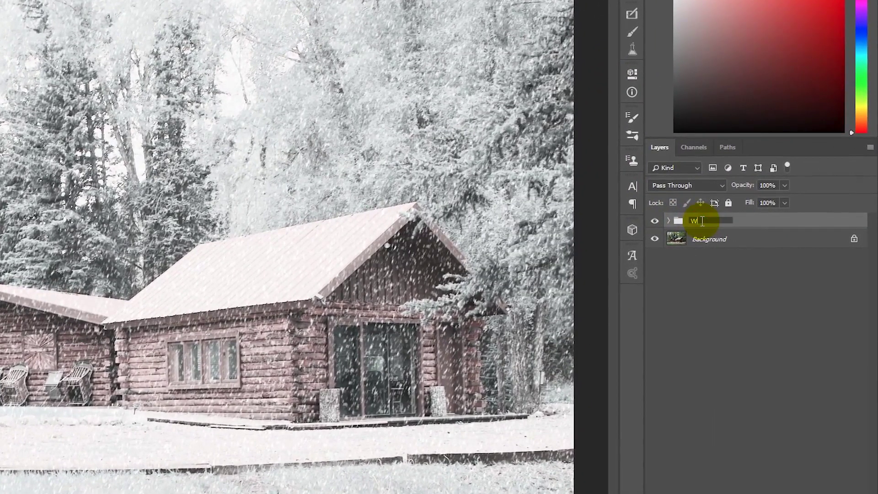
text(inter E)
text(ffect)
right_click(657, 221)
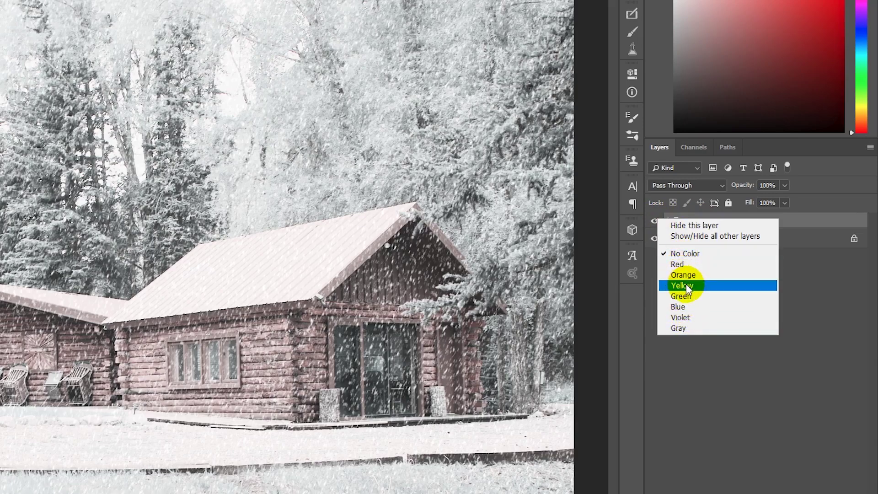
click(689, 307)
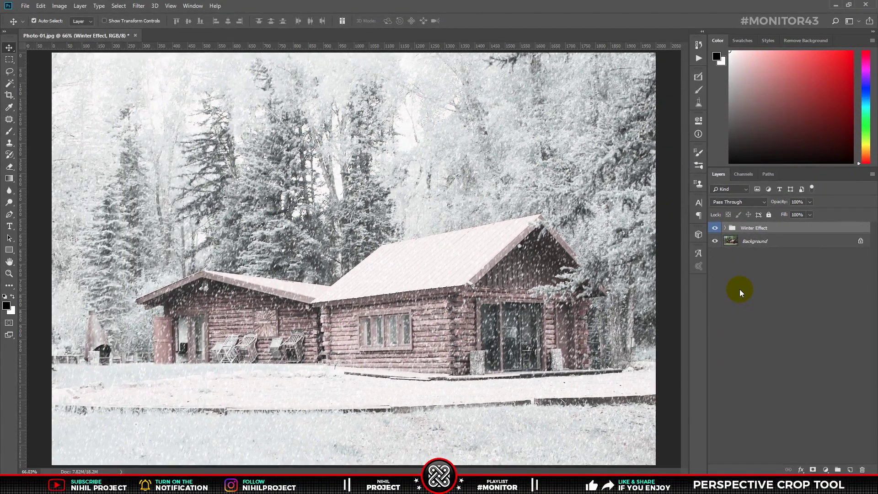
click(715, 228)
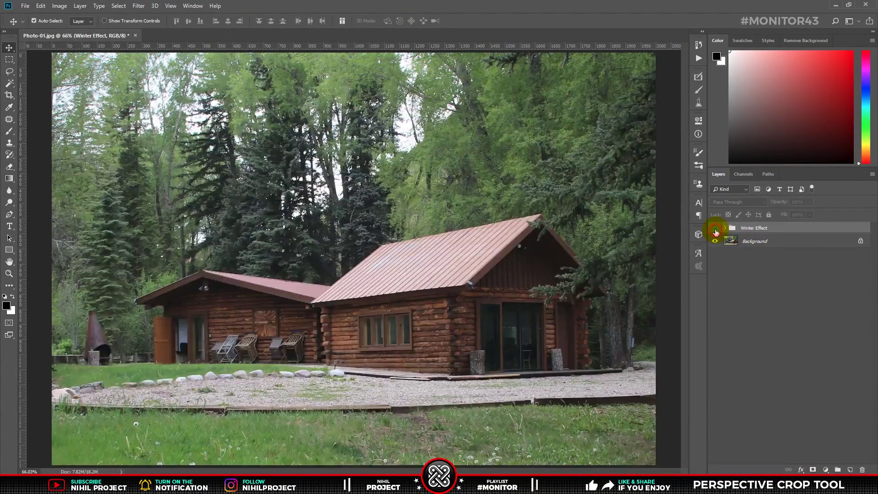
click(715, 230)
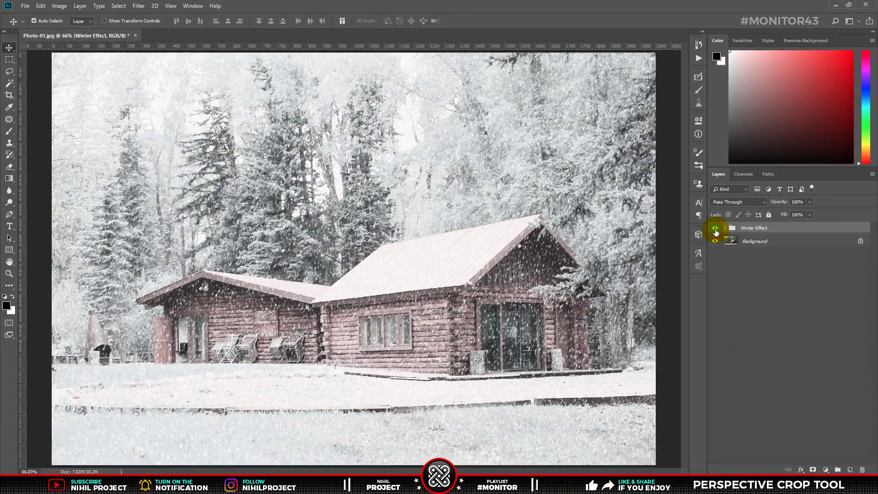
click(715, 230)
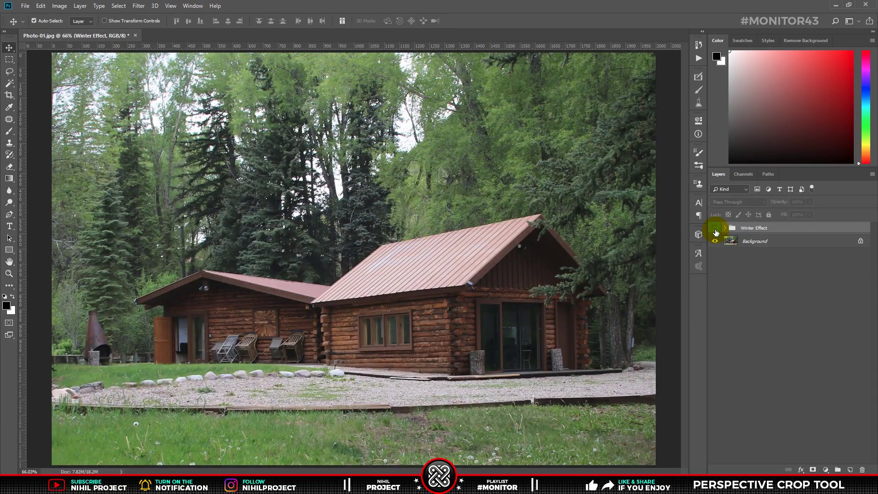
click(715, 230)
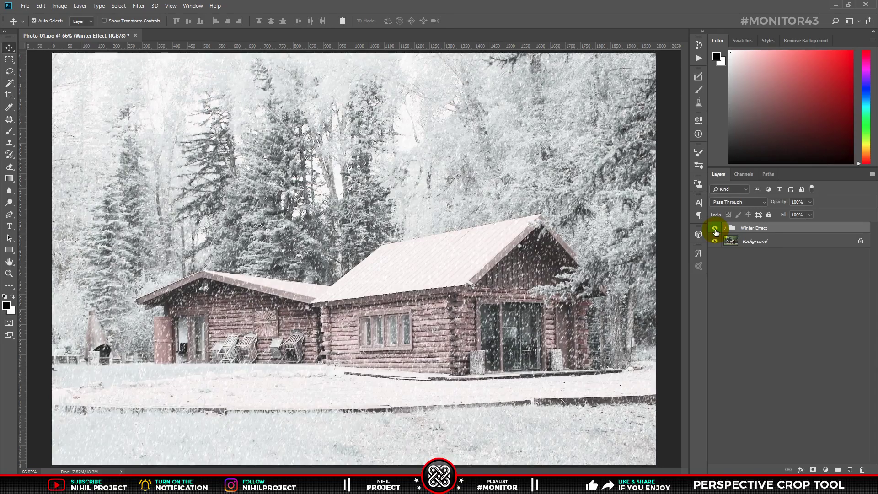